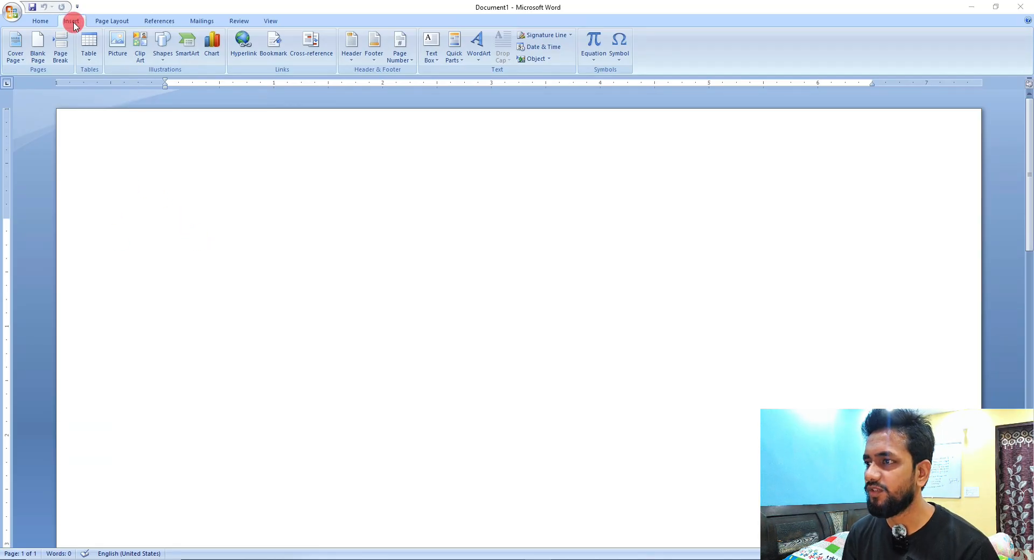
Insert a clustered column chart into the blank document.
{"action": "left_click", "coordinate": [42, 21]}
{"action": "left_click", "coordinate": [74, 24]}
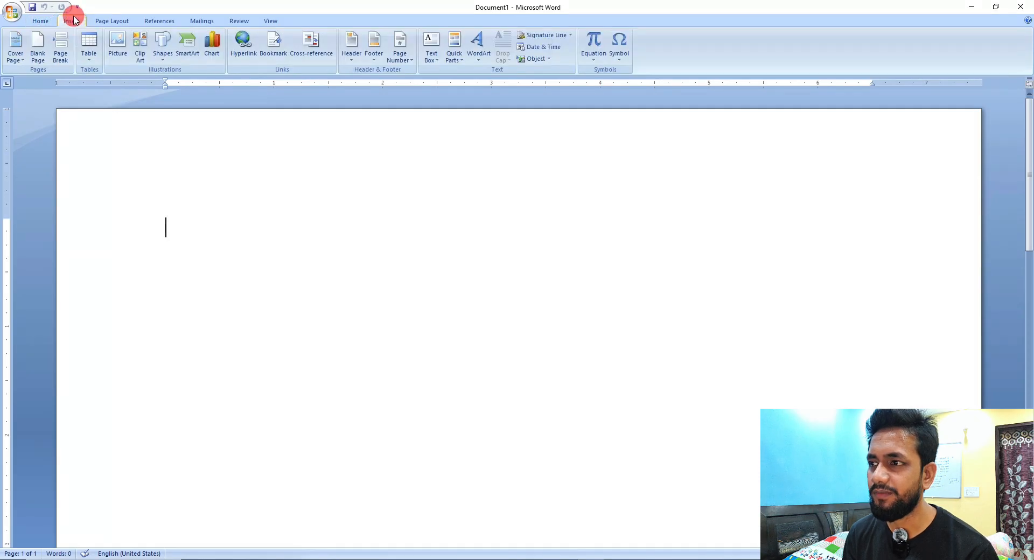
{"action": "left_click", "coordinate": [213, 53]}
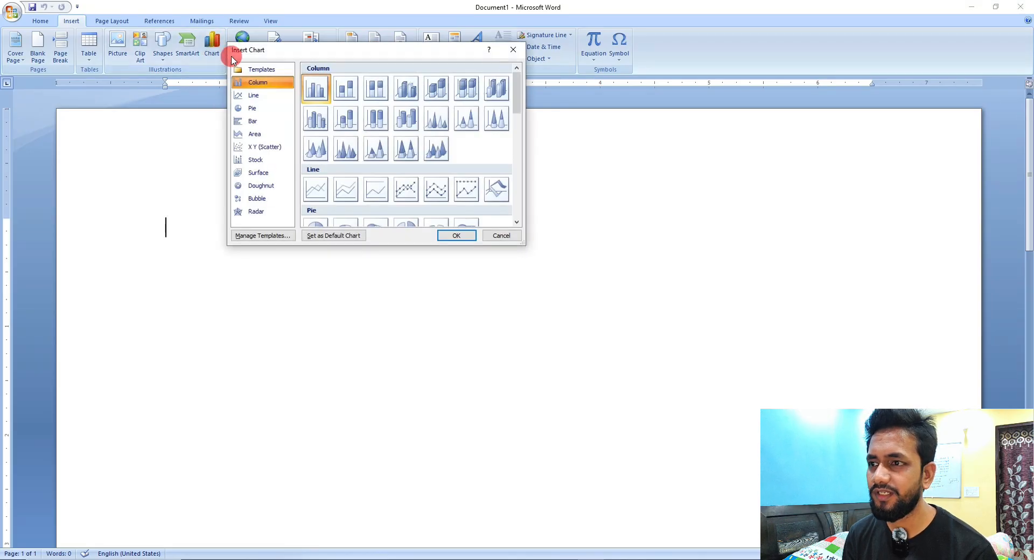
{"action": "left_click", "coordinate": [262, 95]}
{"action": "left_click", "coordinate": [262, 110]}
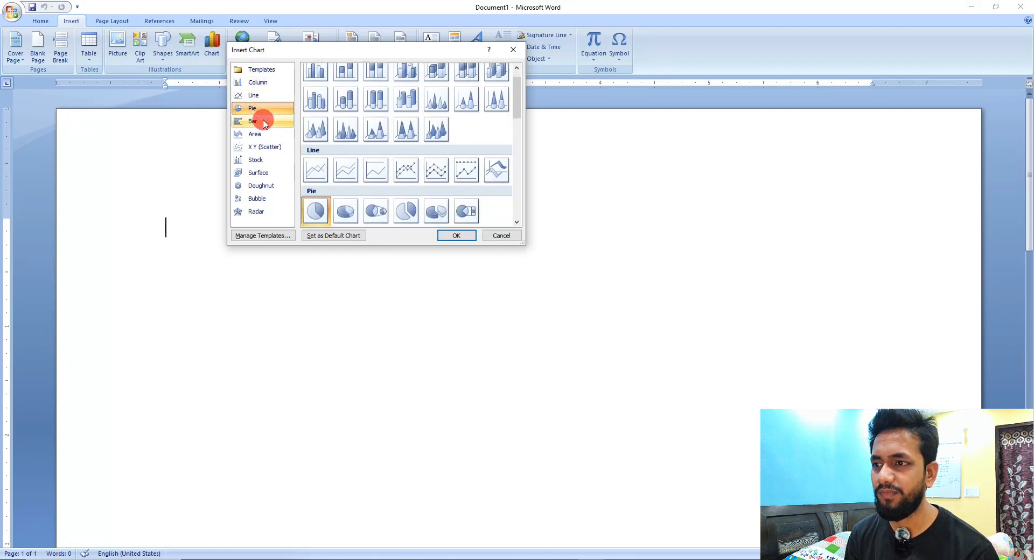
{"action": "left_click", "coordinate": [263, 120]}
{"action": "left_click", "coordinate": [262, 131]}
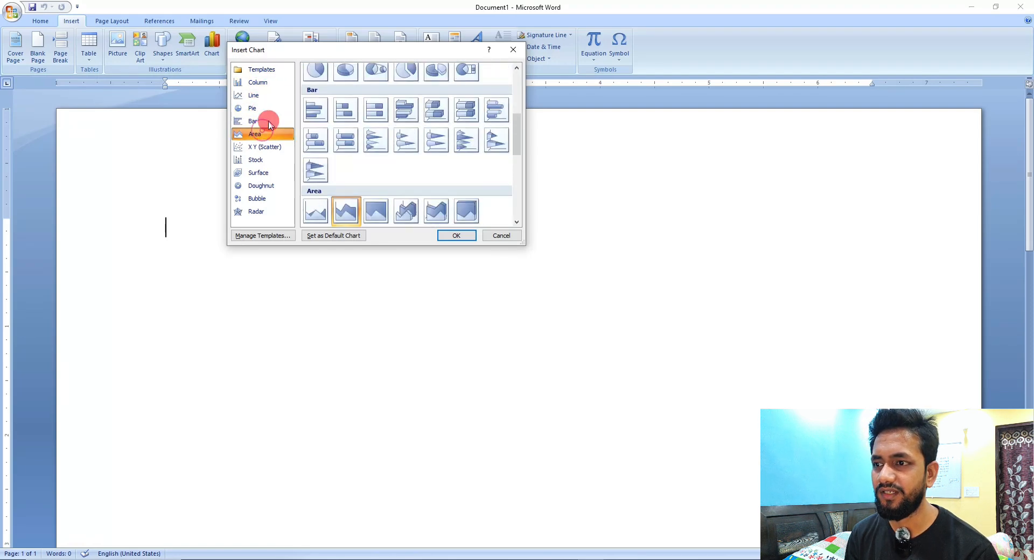
{"action": "left_click", "coordinate": [269, 85]}
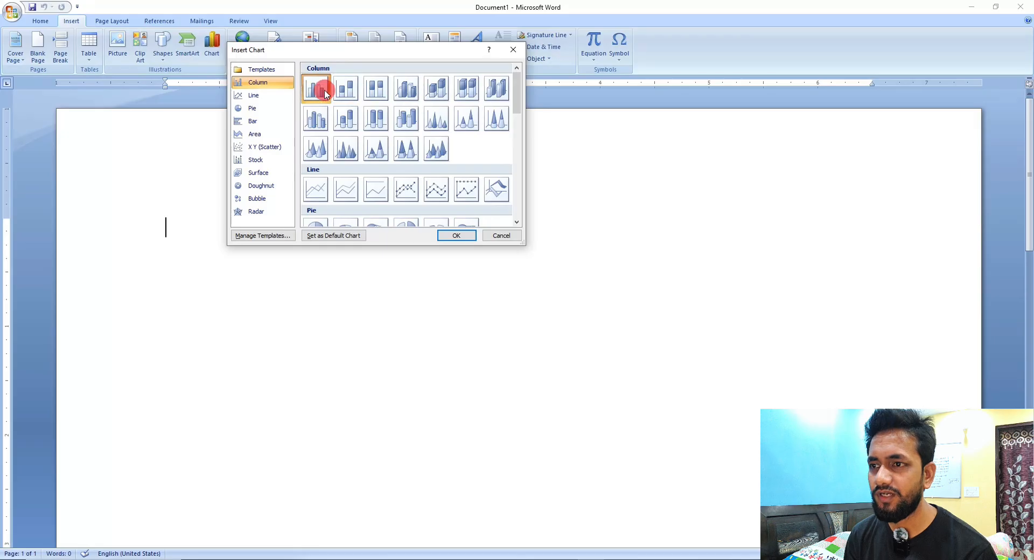
{"action": "left_click", "coordinate": [456, 235]}
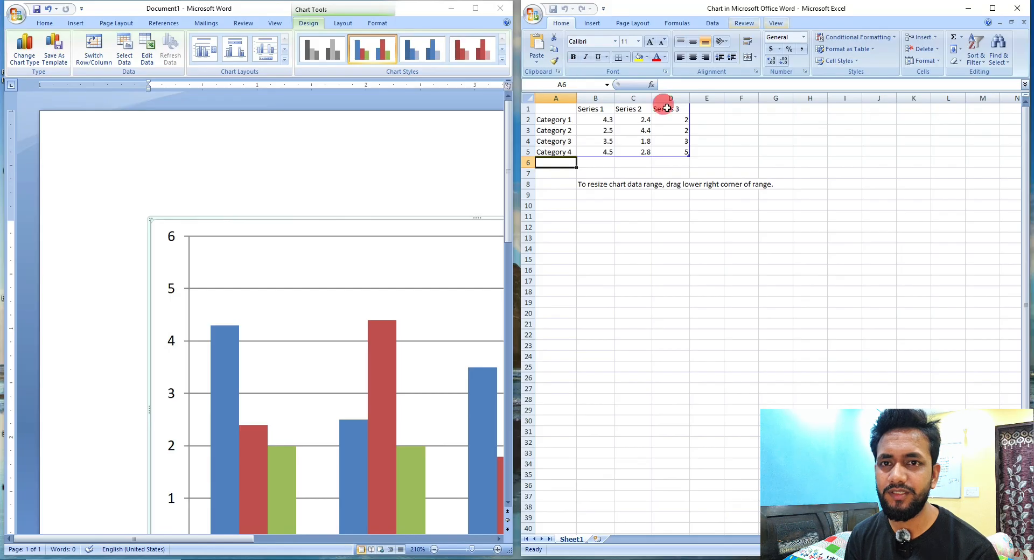
{"action": "left_click", "coordinate": [554, 110]}
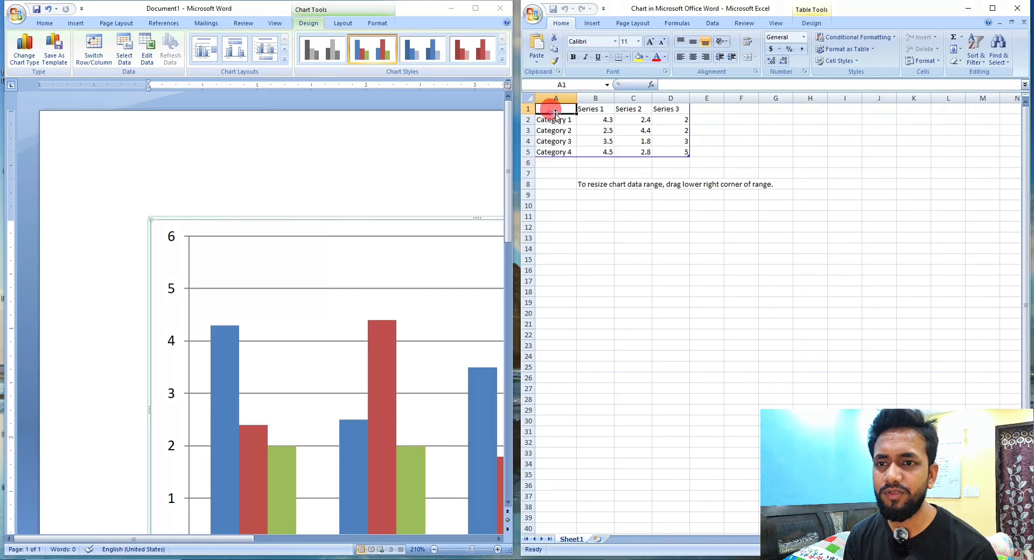
{"action": "left_click_drag", "start_coordinate": [558, 108], "coordinate": [669, 153]}
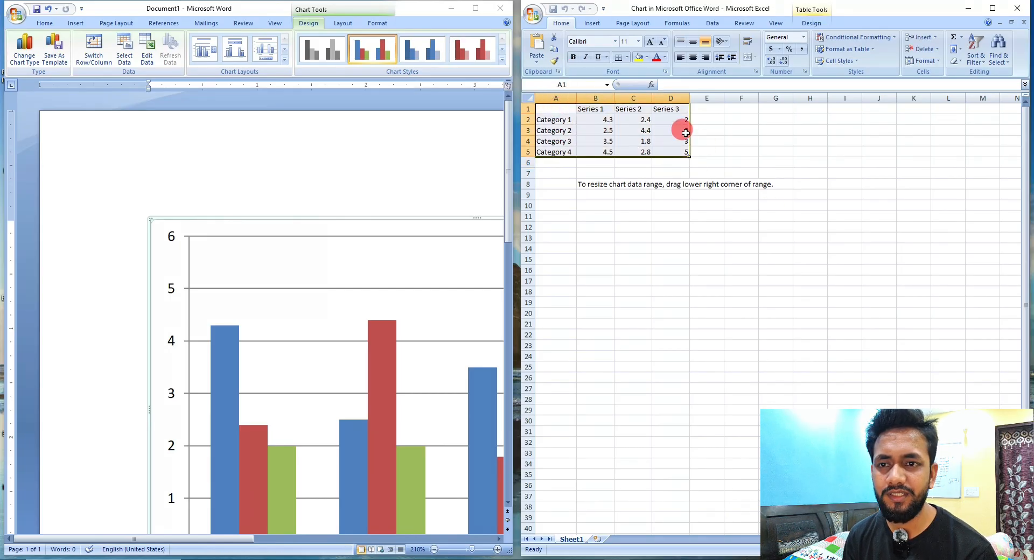
{"action": "left_click", "coordinate": [563, 109]}
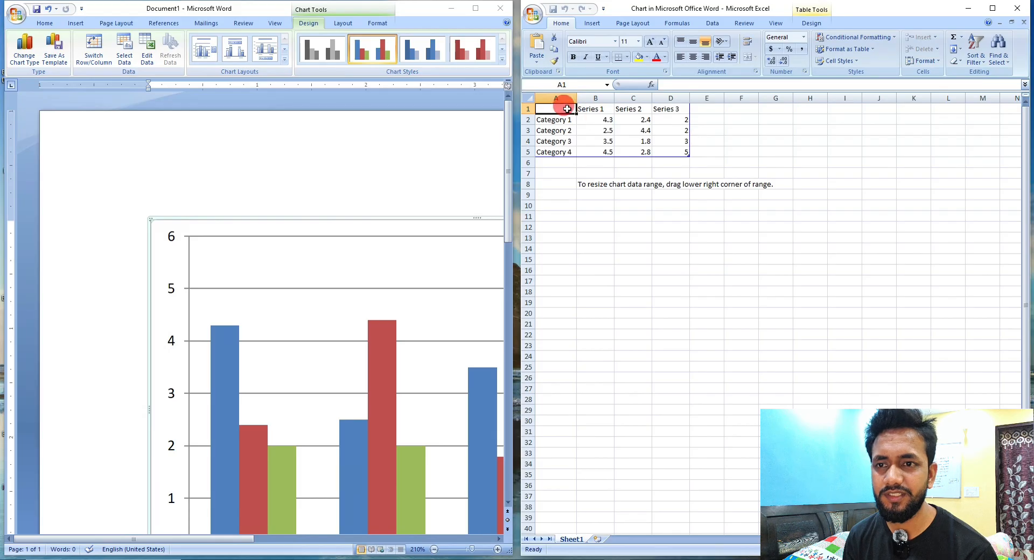
{"action": "left_click_drag", "start_coordinate": [562, 109], "coordinate": [685, 153]}
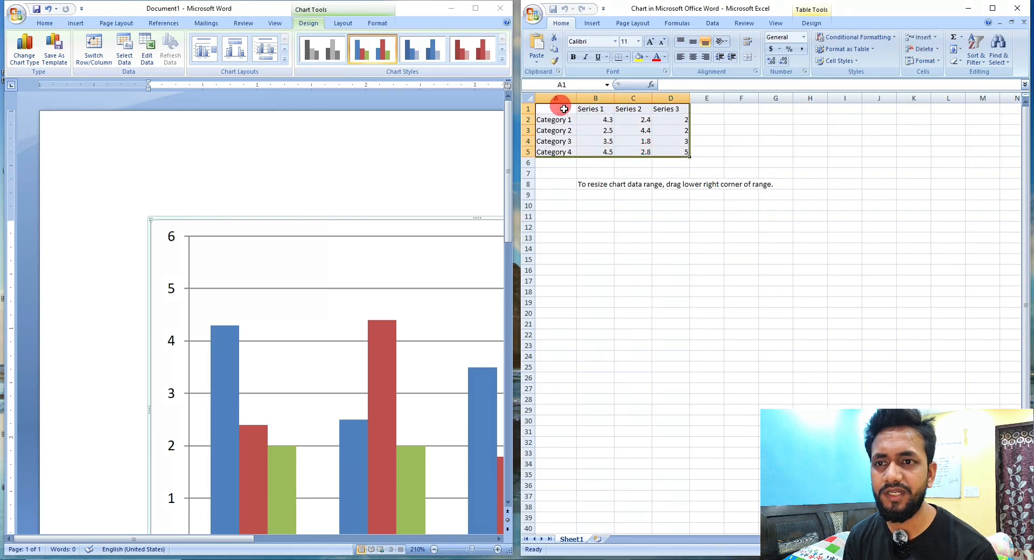
{"action": "left_click_drag", "start_coordinate": [560, 109], "coordinate": [670, 153]}
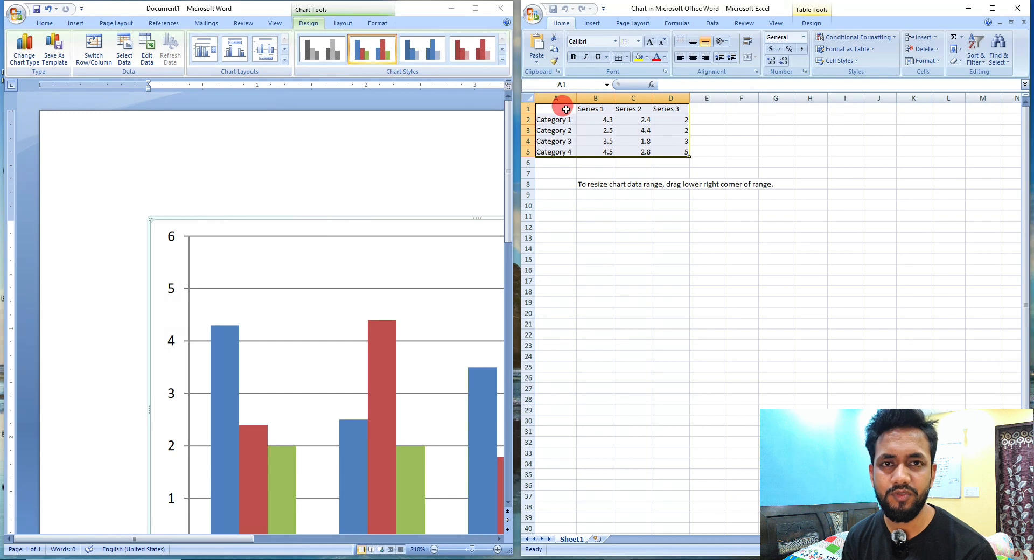
{"action": "left_click_drag", "start_coordinate": [566, 109], "coordinate": [672, 151]}
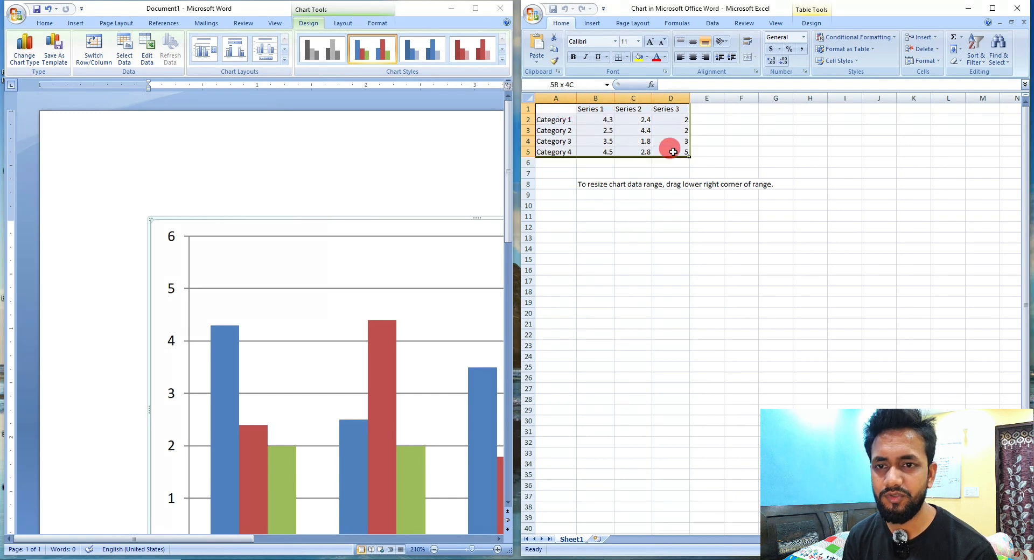
Set the chart data headers in A1:D1 to Name, Lcd, Mouse and KB.
{"action": "left_click", "coordinate": [565, 108]}
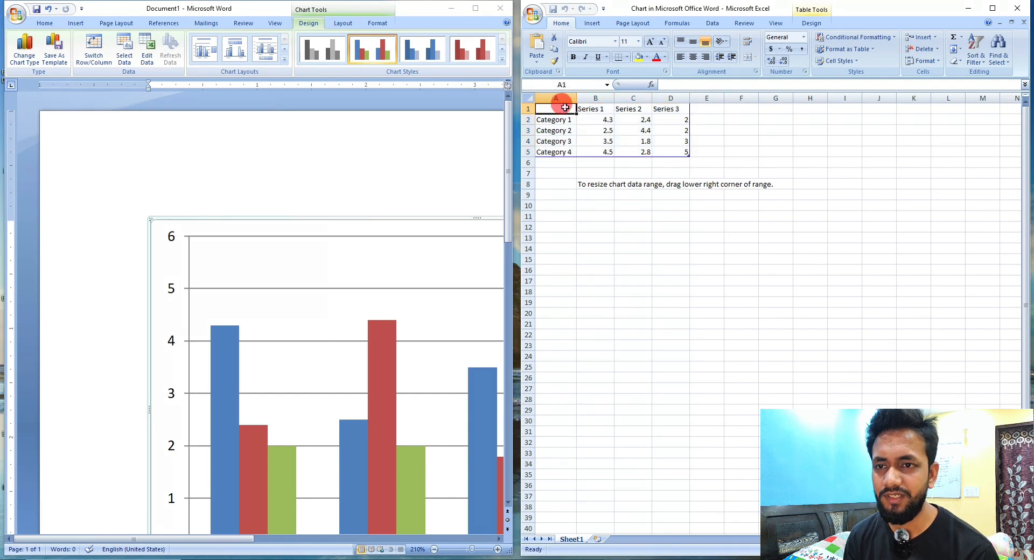
{"action": "type", "text": "Name"}
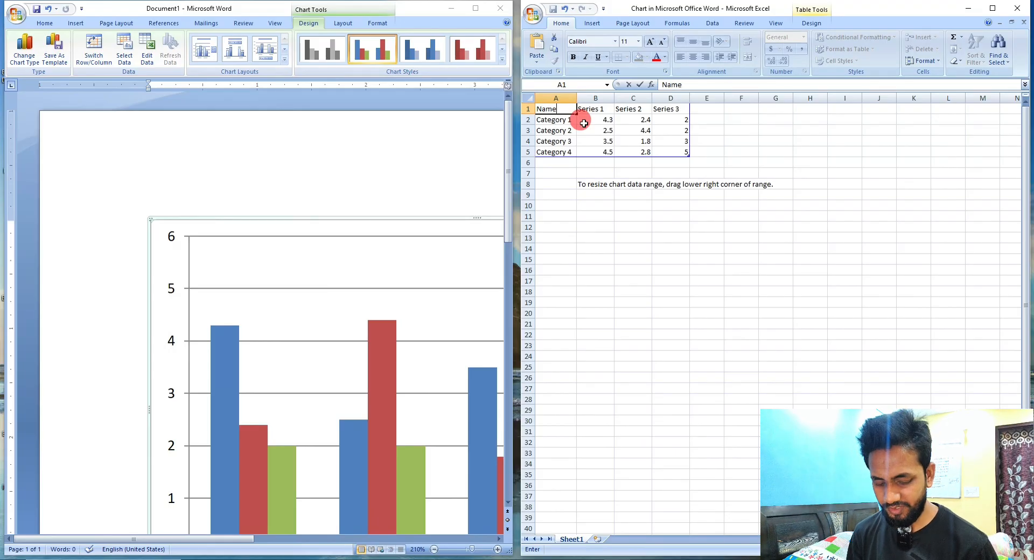
{"action": "key", "text": "Tab"}
{"action": "type", "text": "Lc"}
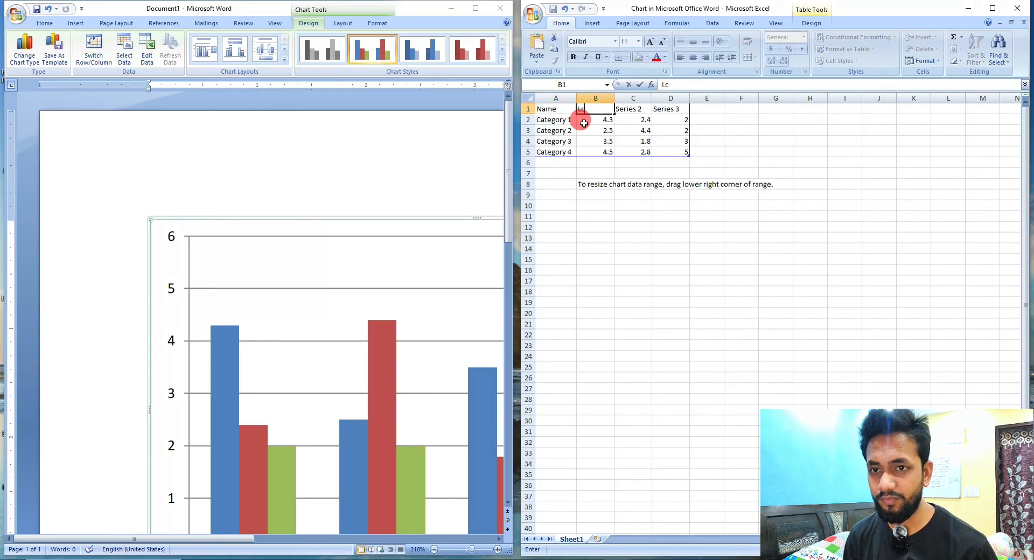
{"action": "type", "text": "d"}
{"action": "key", "text": "Tab"}
{"action": "type", "text": "Mouse"}
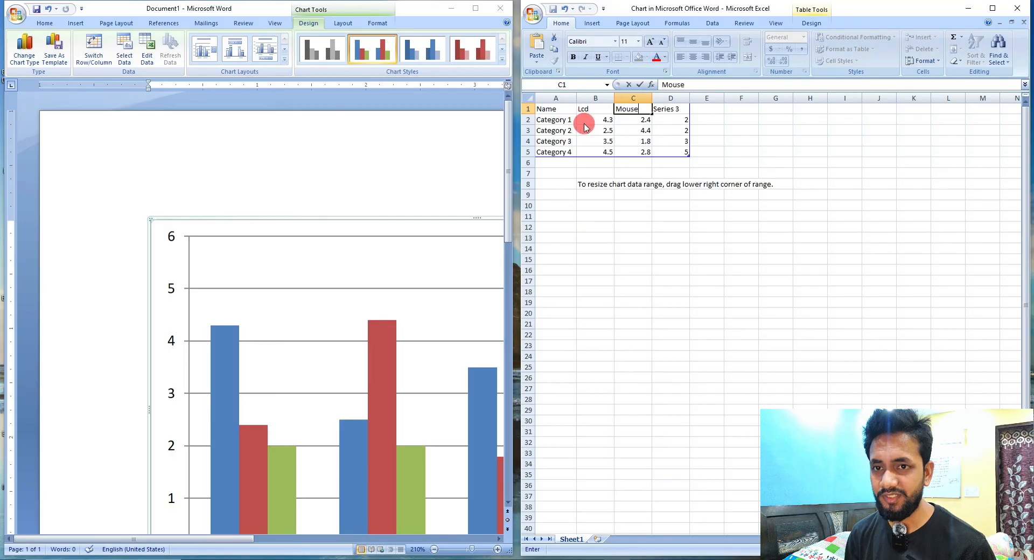
{"action": "key", "text": "Tab"}
{"action": "type", "text": "K"}
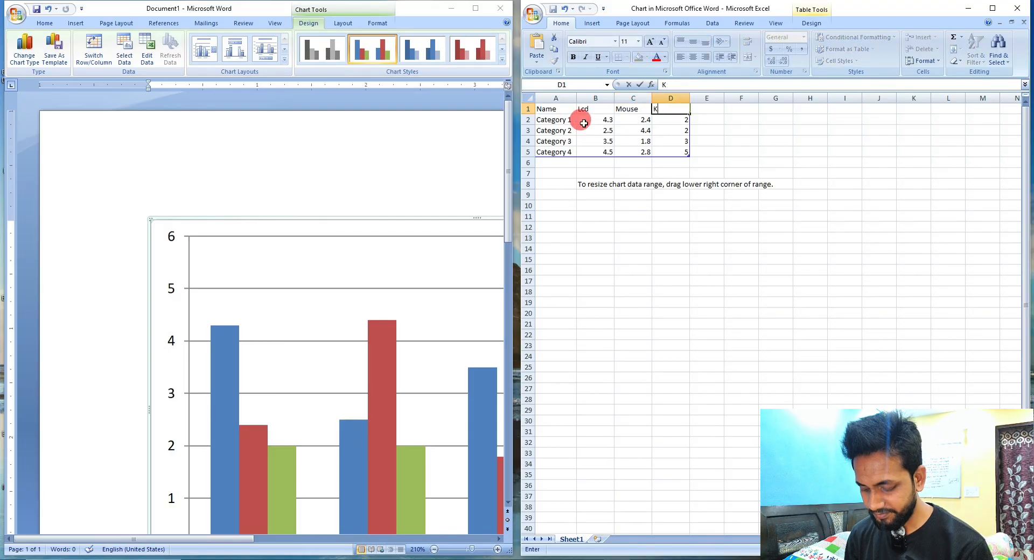
{"action": "type", "text": "B"}
{"action": "key", "text": "Return"}
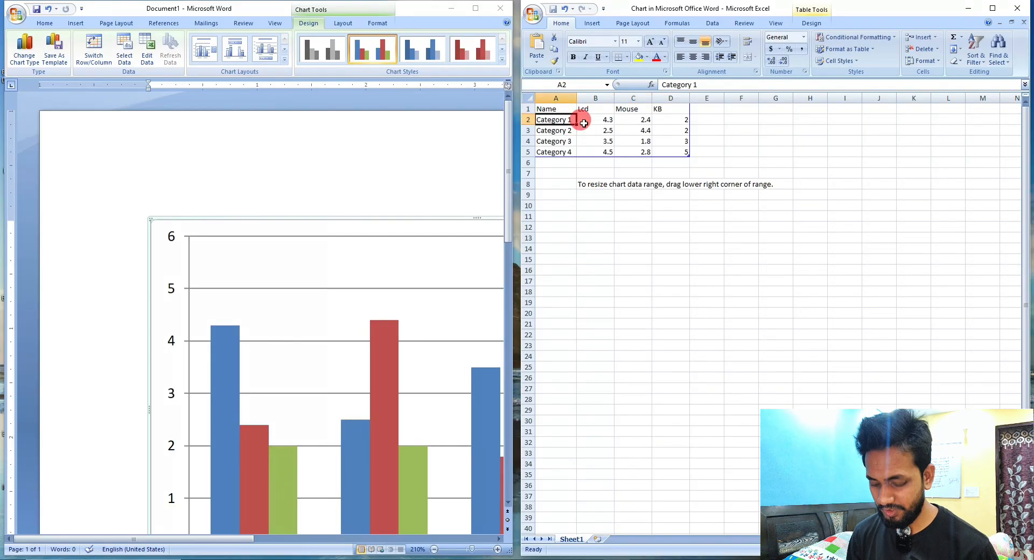
Replace the four category labels in A2:A5 of the chart data with people's first names.
{"action": "type", "text": "Aman"}
{"action": "key", "text": "Return"}
{"action": "type", "text": "S"}
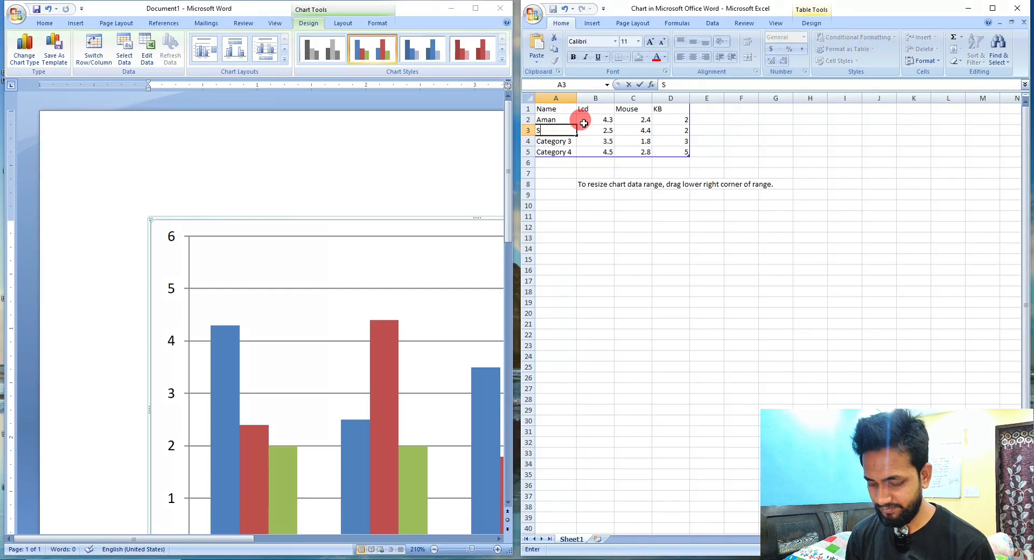
{"action": "type", "text": "umit"}
{"action": "key", "text": "Return"}
{"action": "type", "text": "Kis"}
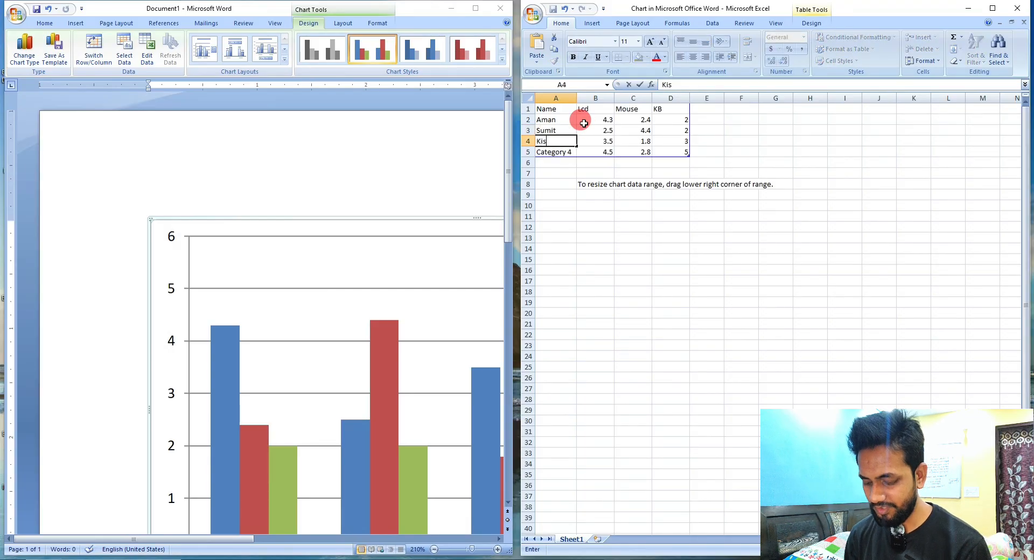
{"action": "type", "text": "han"}
{"action": "key", "text": "Return"}
{"action": "type", "text": "M"}
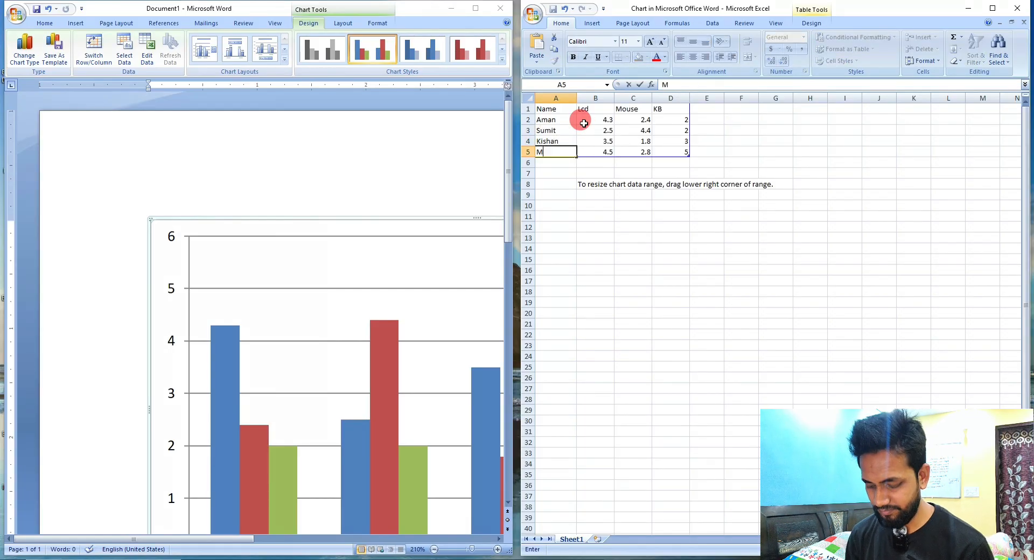
{"action": "type", "text": "ahesh"}
Fill the chart values in B2:D5 with random whole numbers using =RANDBETWEEN(10,30).
{"action": "left_click", "coordinate": [584, 123]}
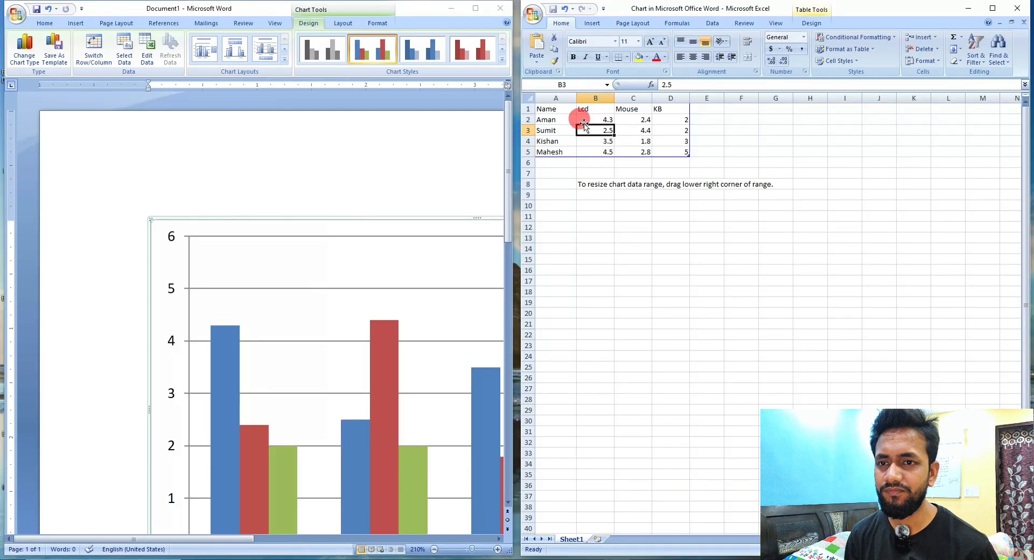
{"action": "key", "text": "shift+Down"}
{"action": "key", "text": "shift+Down"}
{"action": "key", "text": "shift+Down"}
{"action": "key", "text": "shift+Right"}
{"action": "key", "text": "shift+Right"}
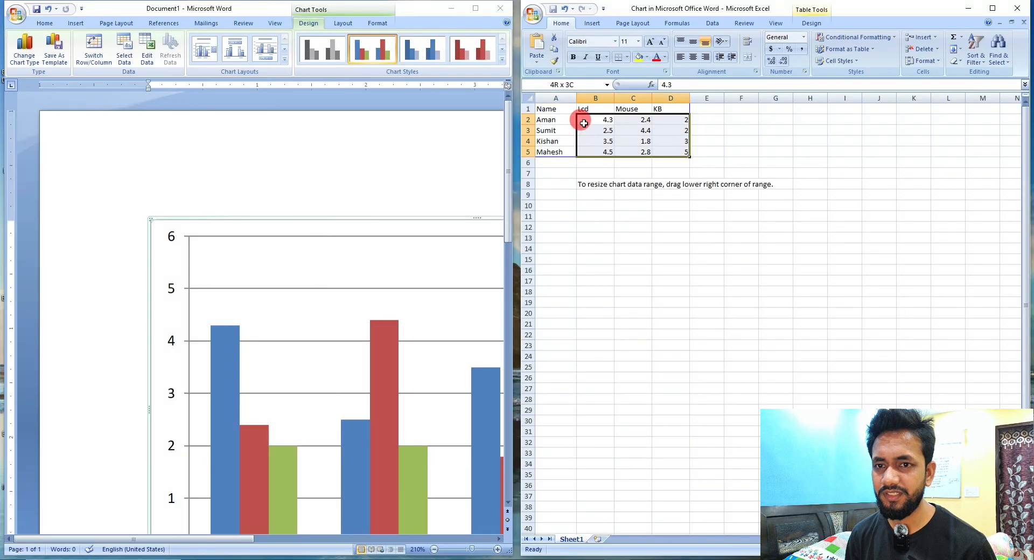
{"action": "type", "text": "=RANDBETWEEN("}
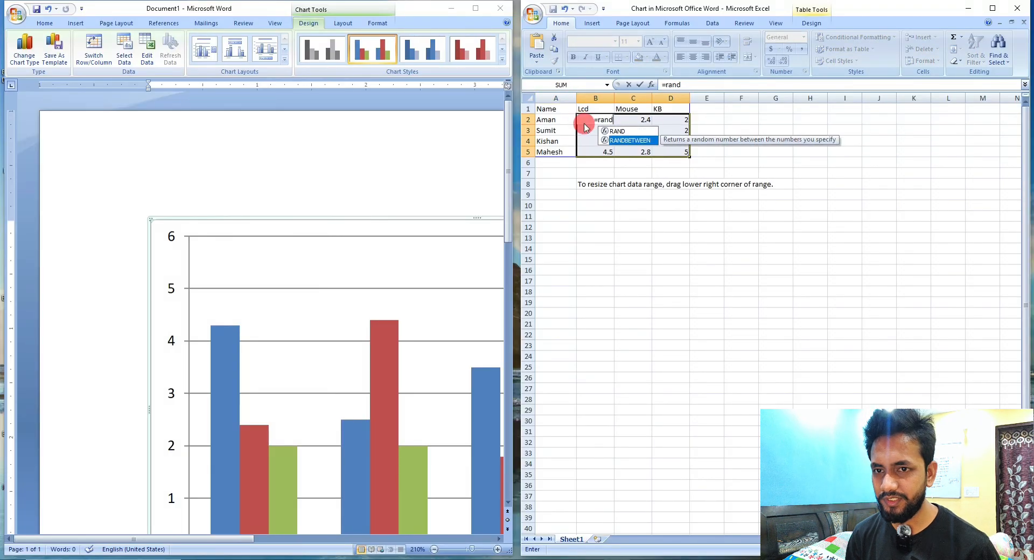
{"action": "type", "text": "10,90"}
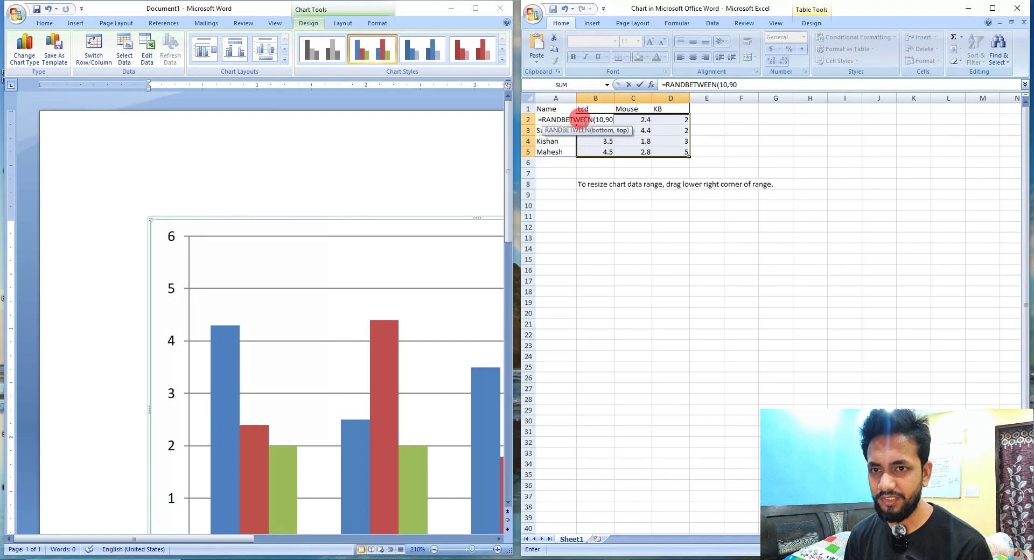
{"action": "key", "text": "BackSpace"}
{"action": "key", "text": "BackSpace"}
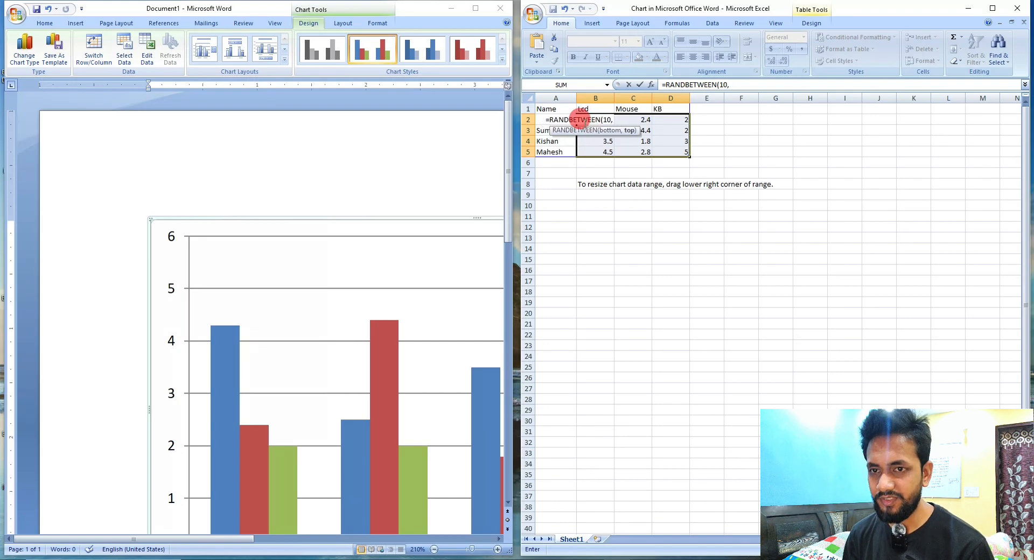
{"action": "type", "text": "30)"}
{"action": "key", "text": "ctrl+Return"}
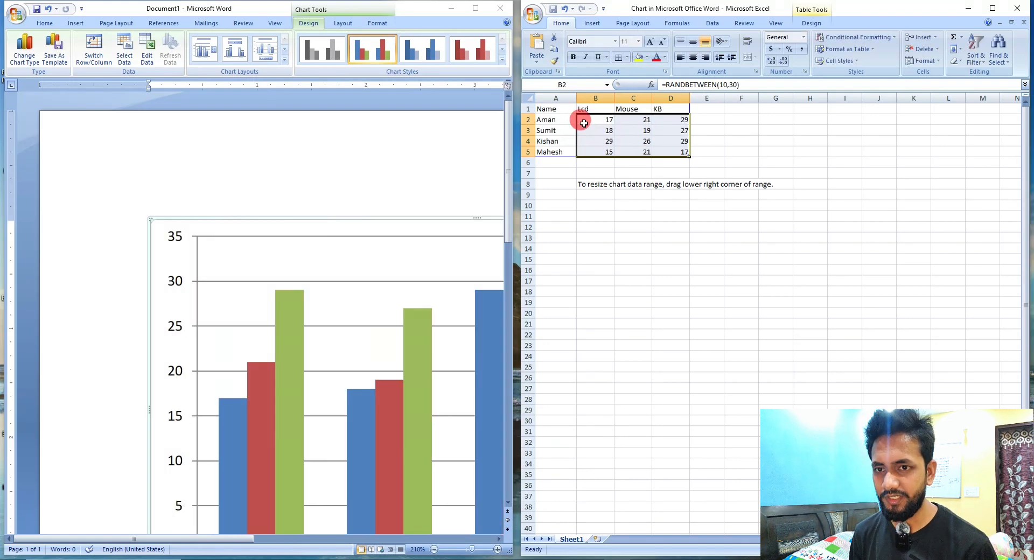
Convert the random-number formulas in B2:D5 to fixed values by pasting them in place as values.
{"action": "key", "text": "ctrl+c"}
{"action": "key", "text": "alt+h"}
{"action": "key", "text": "v"}
{"action": "key", "text": "v"}
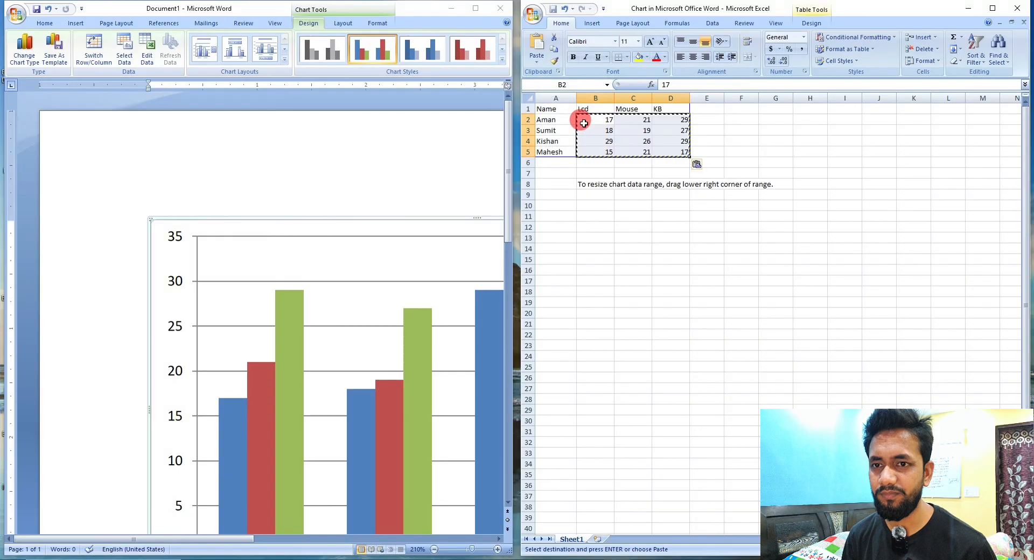
{"action": "key", "text": "Escape"}
Examine the chart data table, its name column and the Lcd, Mouse and KB headings.
{"action": "key", "text": "Left"}
{"action": "key", "text": "Up"}
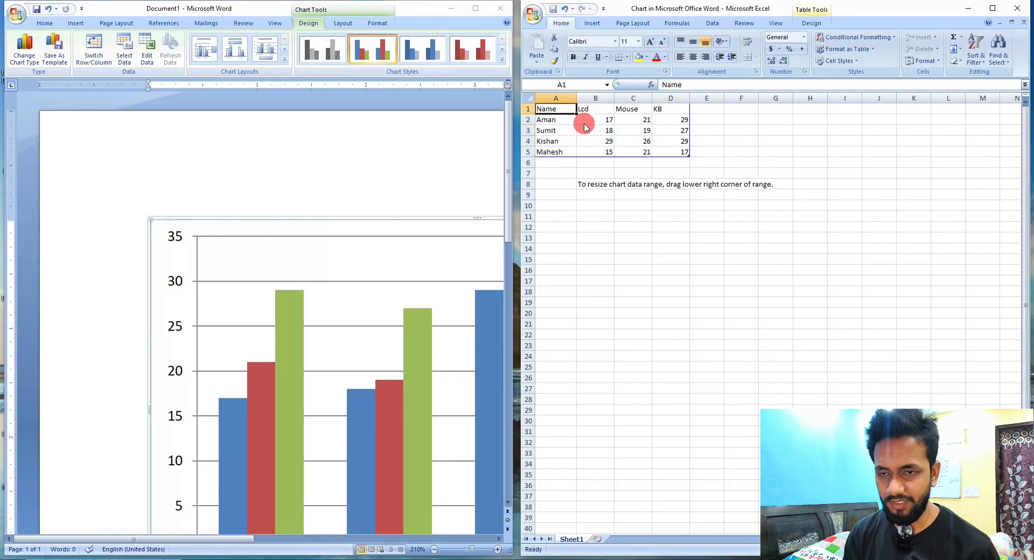
{"action": "key", "text": "ctrl+a"}
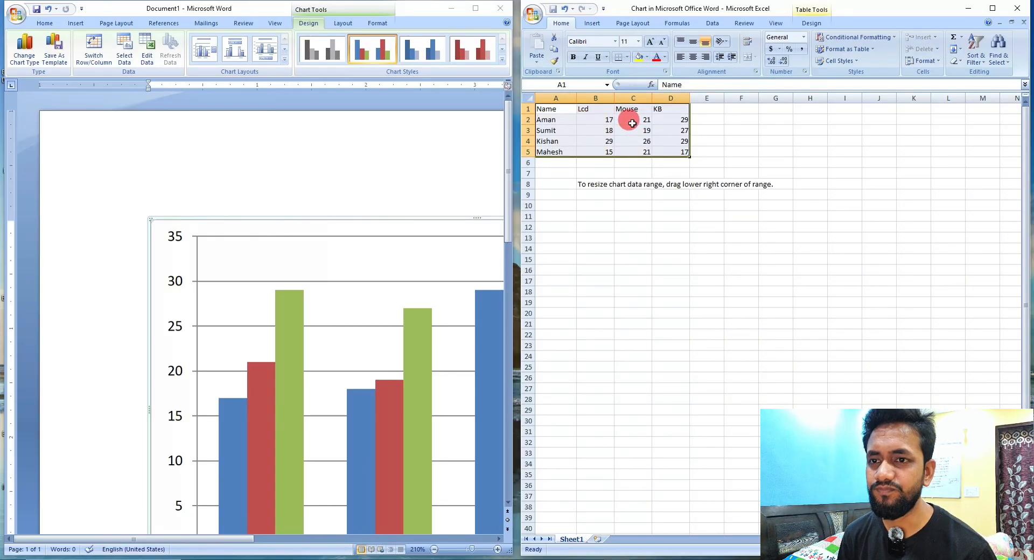
{"action": "left_click", "coordinate": [564, 112]}
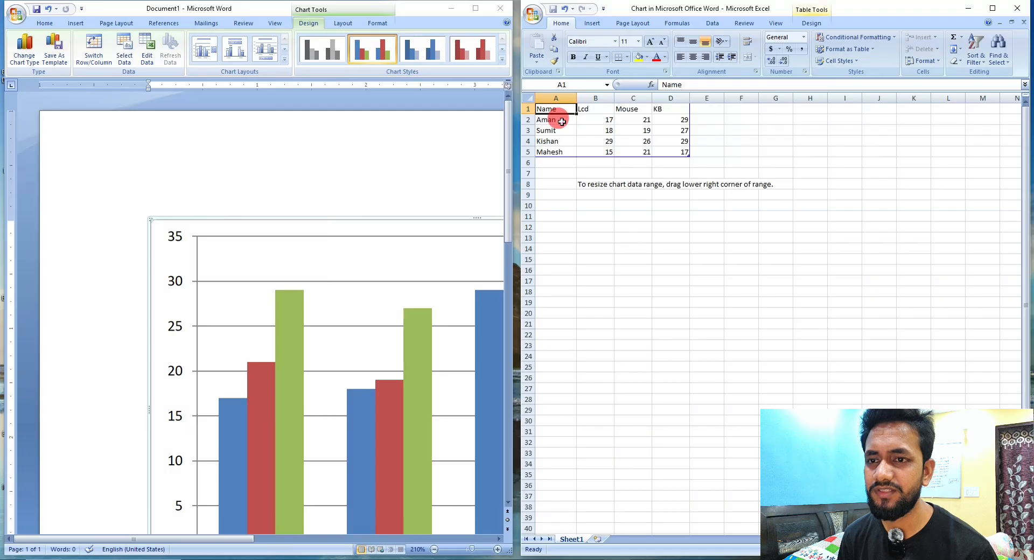
{"action": "left_click_drag", "start_coordinate": [562, 121], "coordinate": [552, 153]}
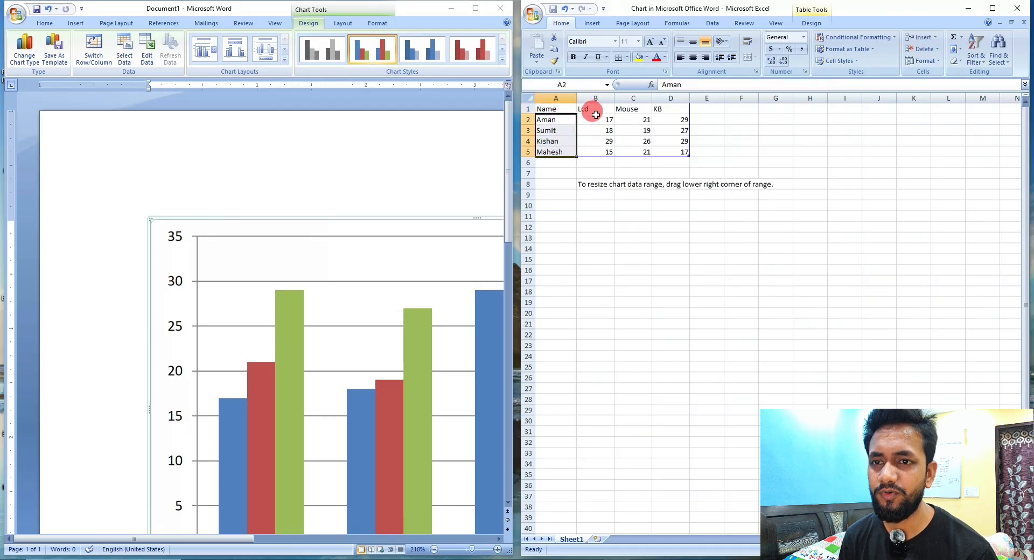
{"action": "mouse_move", "coordinate": [596, 114]}
{"action": "left_mouse_down"}
{"action": "mouse_move", "coordinate": [664, 107]}
{"action": "mouse_move", "coordinate": [599, 113]}
{"action": "left_mouse_up"}
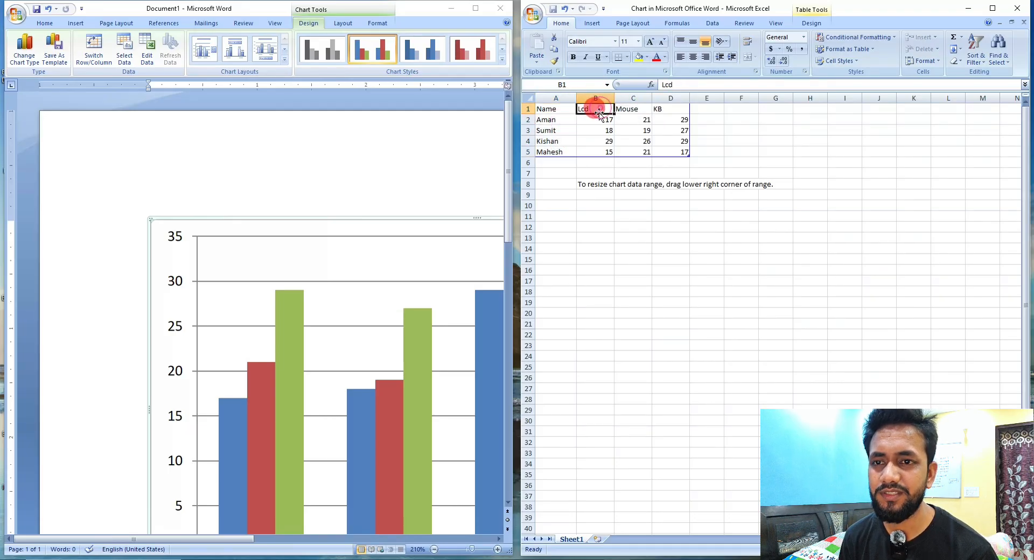
{"action": "left_click", "coordinate": [627, 108]}
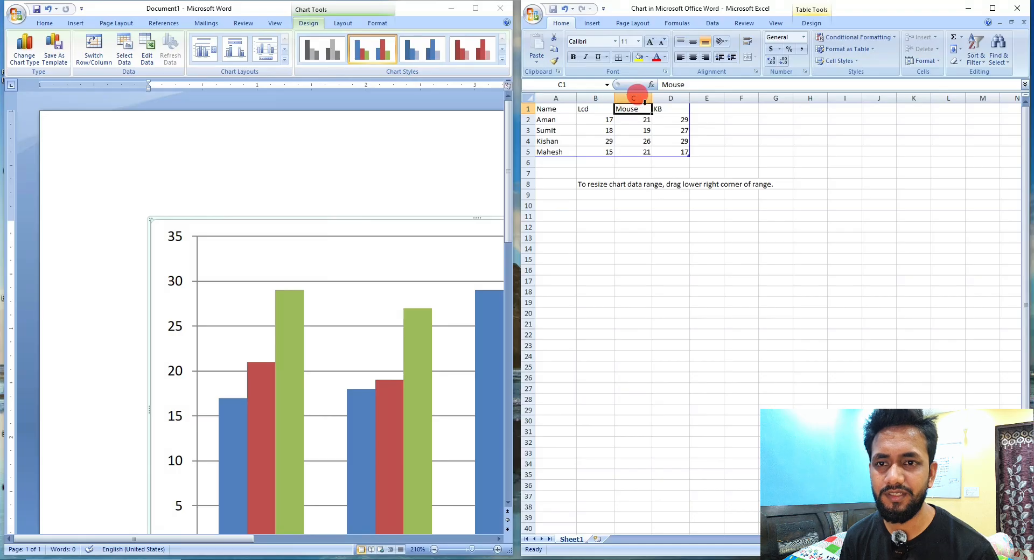
{"action": "left_click", "coordinate": [662, 109]}
{"action": "left_click", "coordinate": [595, 106]}
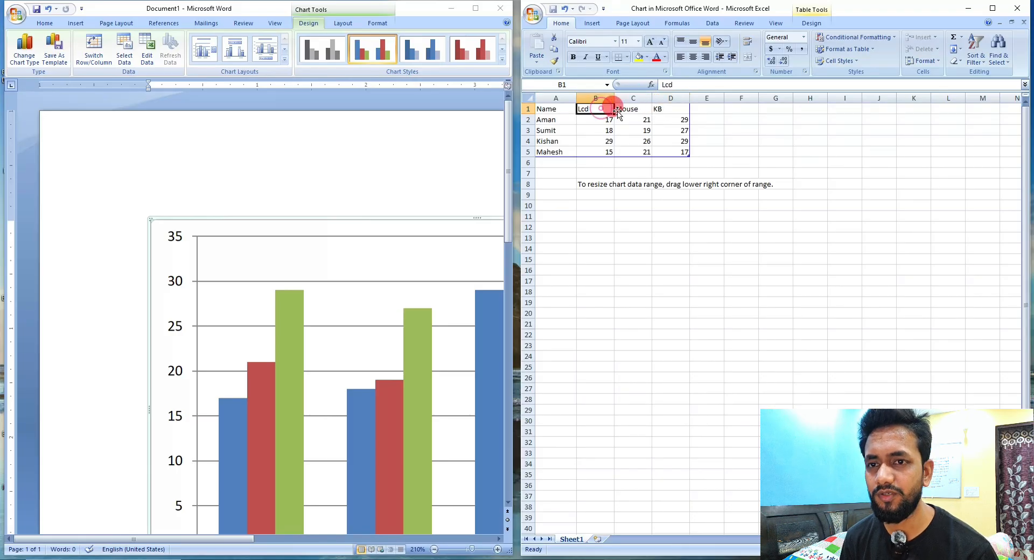
Review the Mouse and KB headings and the whole chart data range A1:D5.
{"action": "left_click", "coordinate": [635, 111]}
{"action": "left_click", "coordinate": [664, 108]}
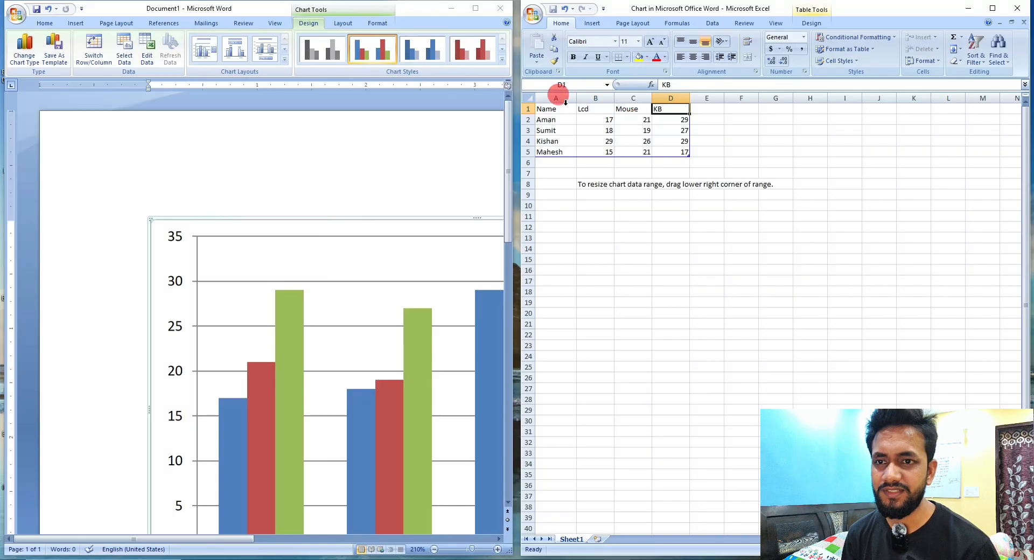
{"action": "left_click_drag", "start_coordinate": [567, 111], "coordinate": [665, 148]}
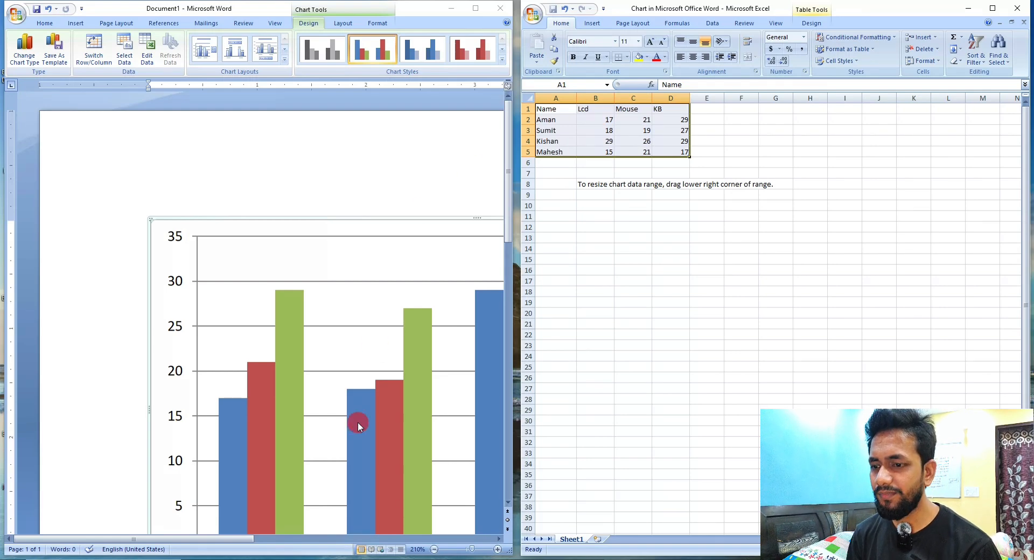
Show the whole chart in the Word document at 120% zoom and examine its legend, plot area and gridlines.
{"action": "left_click", "coordinate": [354, 215]}
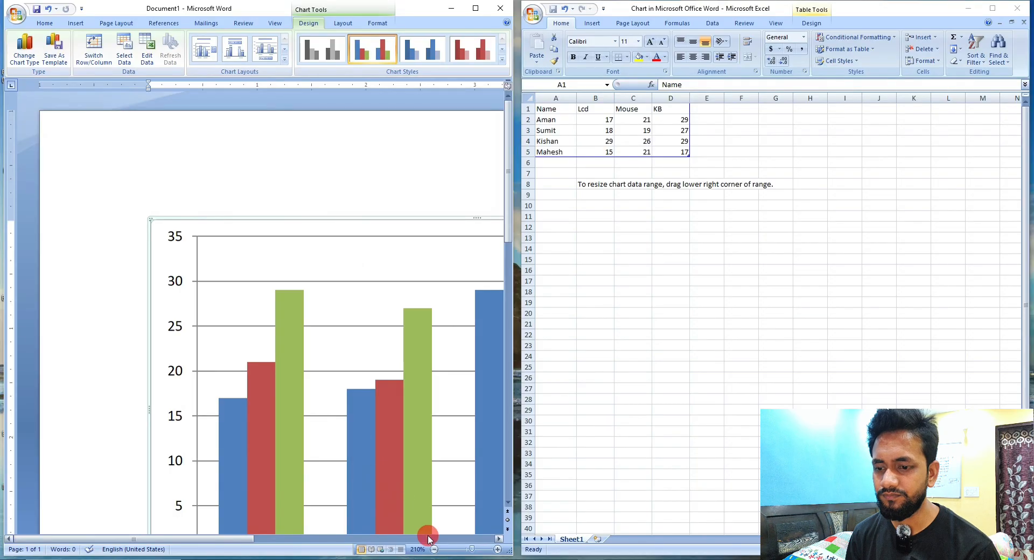
{"action": "left_click", "coordinate": [434, 549]}
{"action": "left_click", "coordinate": [434, 549]}
{"action": "left_click", "coordinate": [433, 550]}
{"action": "left_click", "coordinate": [433, 549]}
{"action": "left_click", "coordinate": [433, 549]}
{"action": "left_click", "coordinate": [434, 549]}
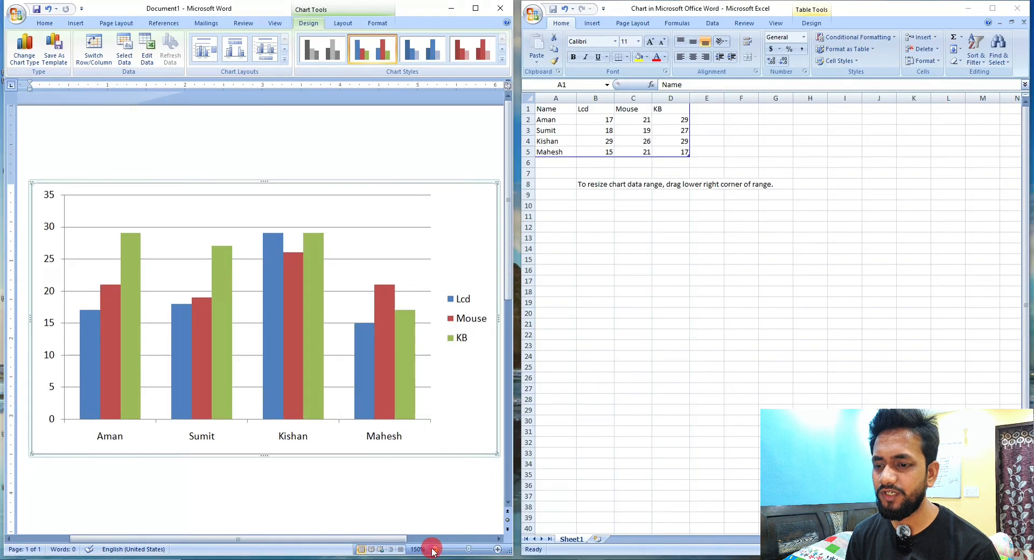
{"action": "left_click", "coordinate": [434, 549]}
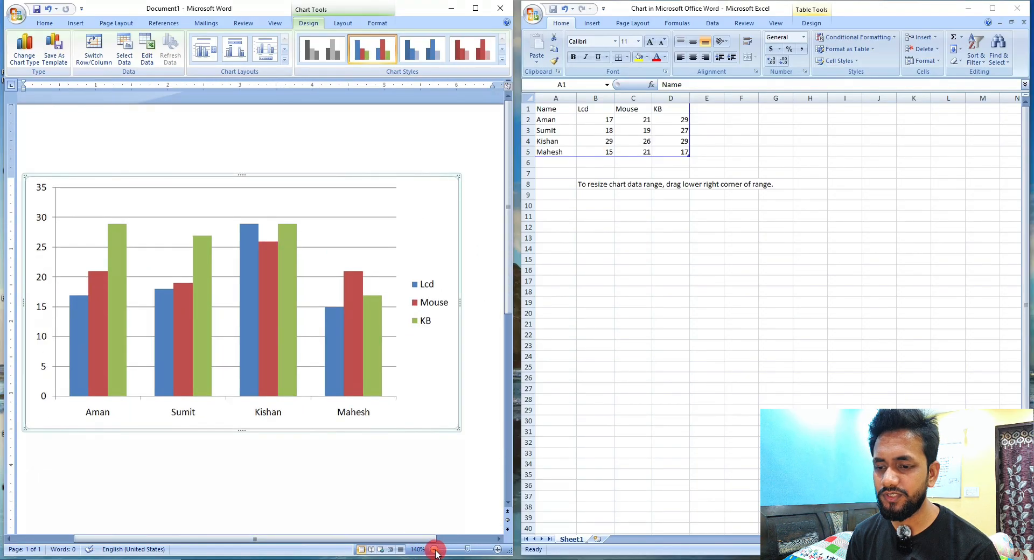
{"action": "left_click", "coordinate": [434, 549]}
{"action": "left_click", "coordinate": [434, 549]}
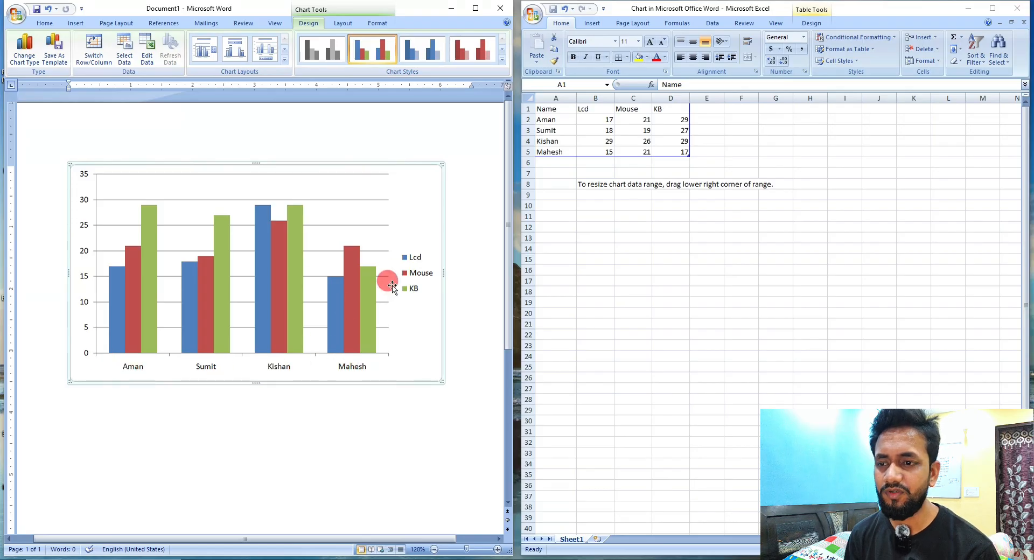
{"action": "left_click", "coordinate": [419, 259]}
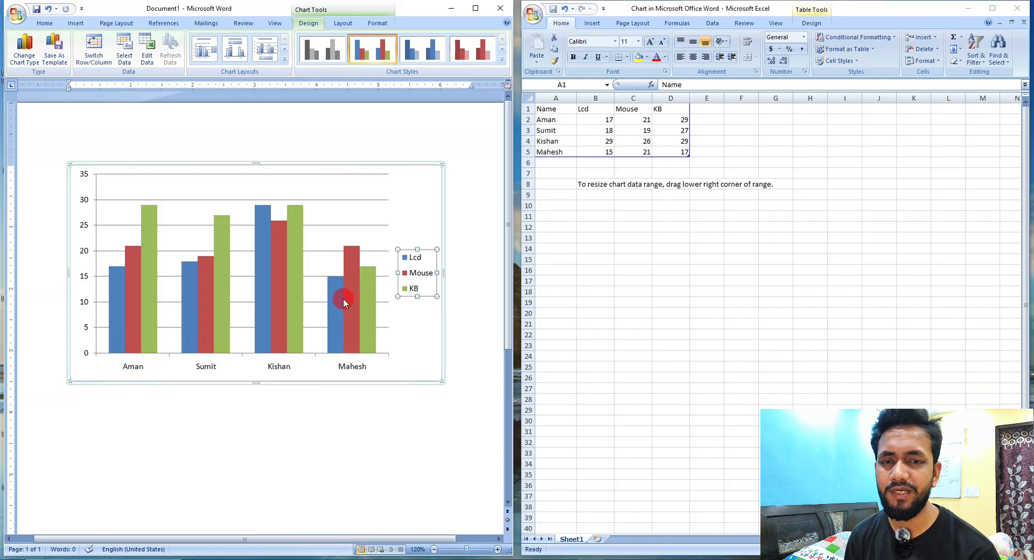
{"action": "left_click", "coordinate": [346, 185]}
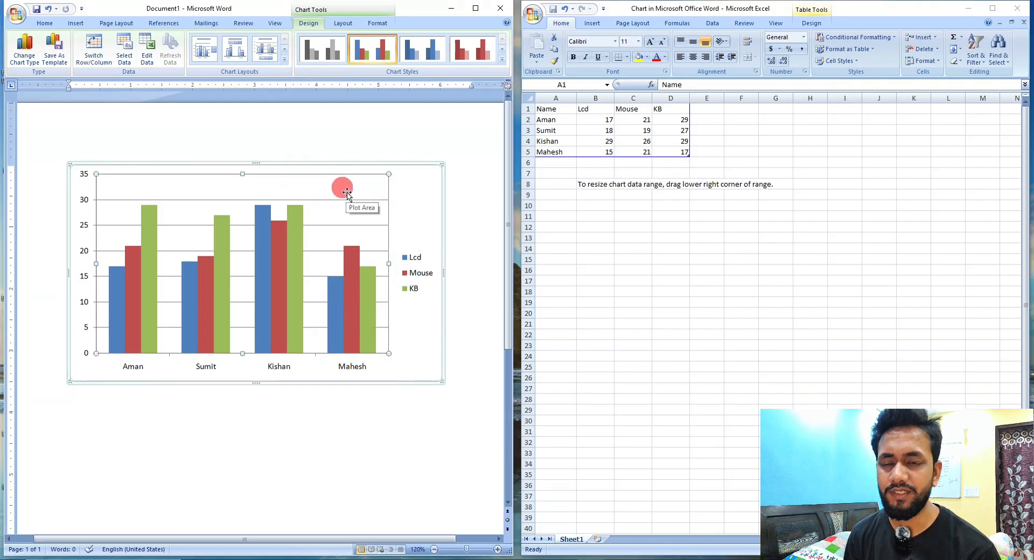
{"action": "left_click", "coordinate": [350, 200]}
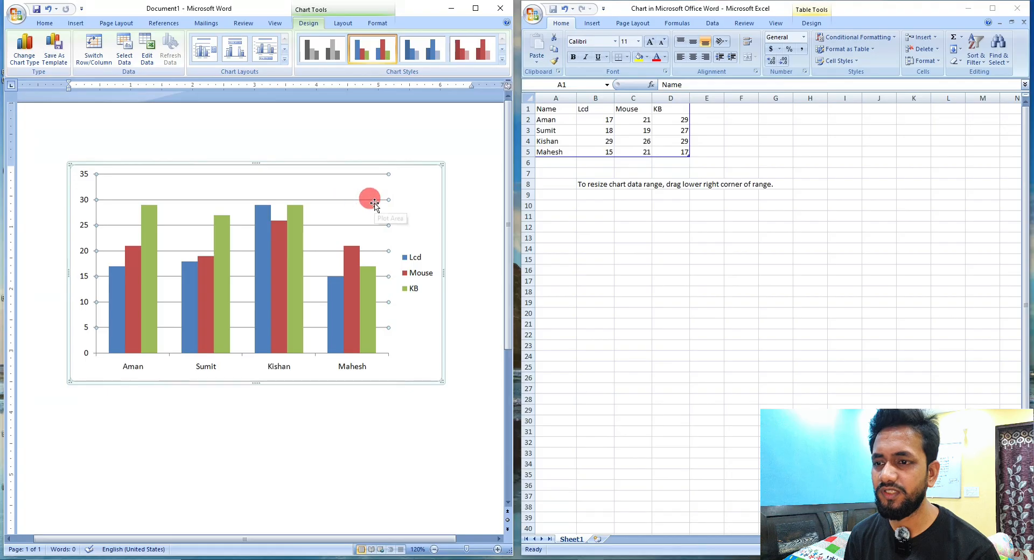
{"action": "left_click", "coordinate": [425, 175]}
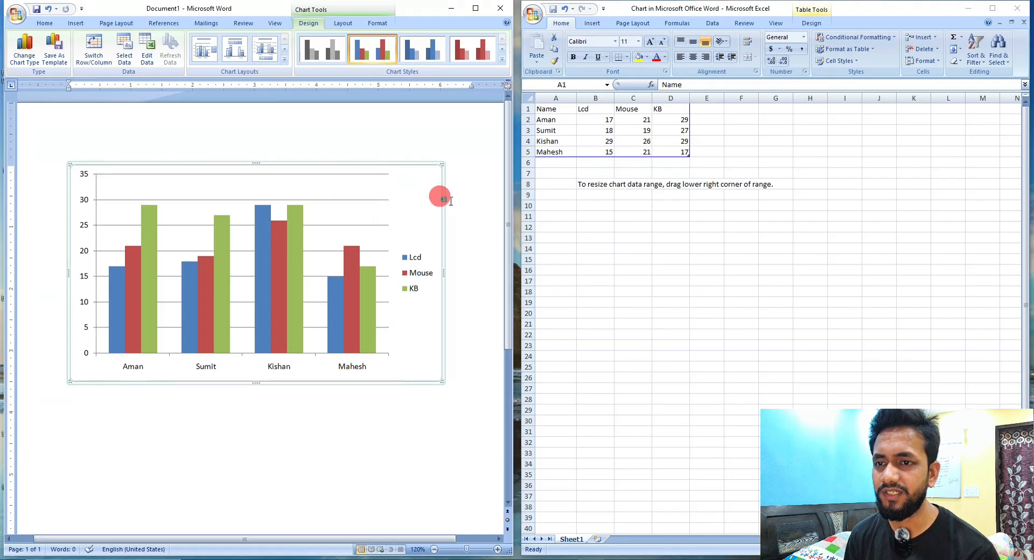
Recheck the data range A1:D5 against the chart and close the Excel chart data sheet.
{"action": "left_click", "coordinate": [735, 125]}
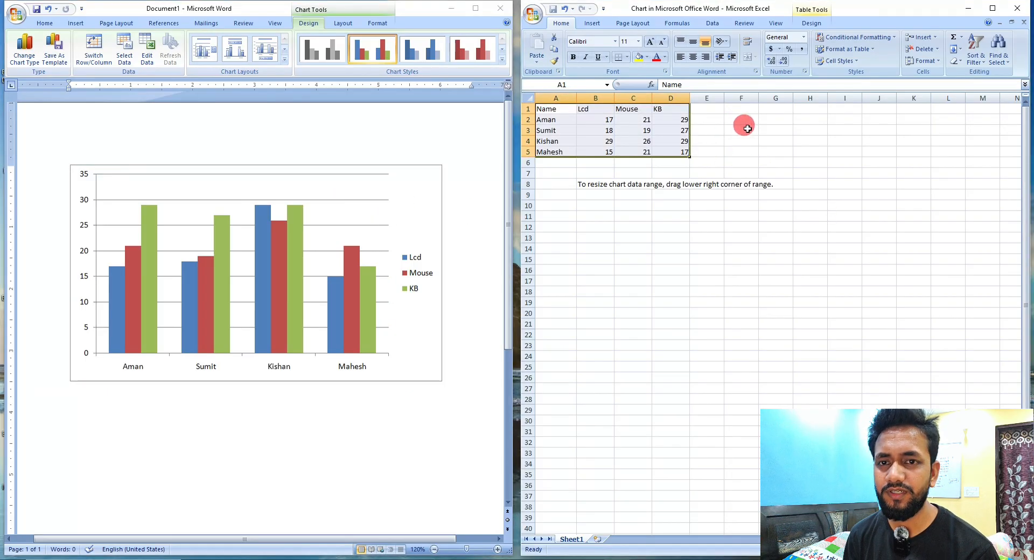
{"action": "left_click", "coordinate": [742, 129]}
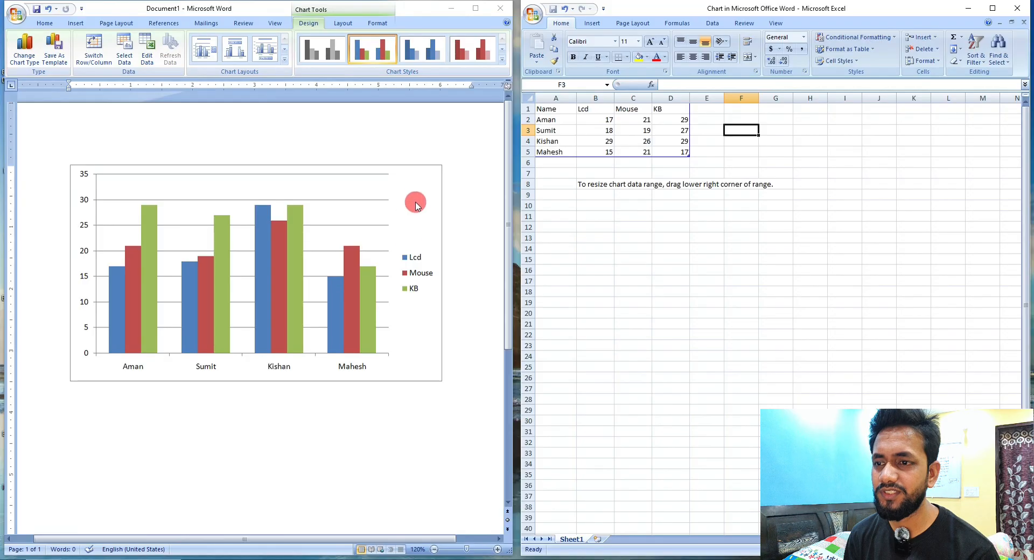
{"action": "left_click_drag", "start_coordinate": [549, 108], "coordinate": [662, 151]}
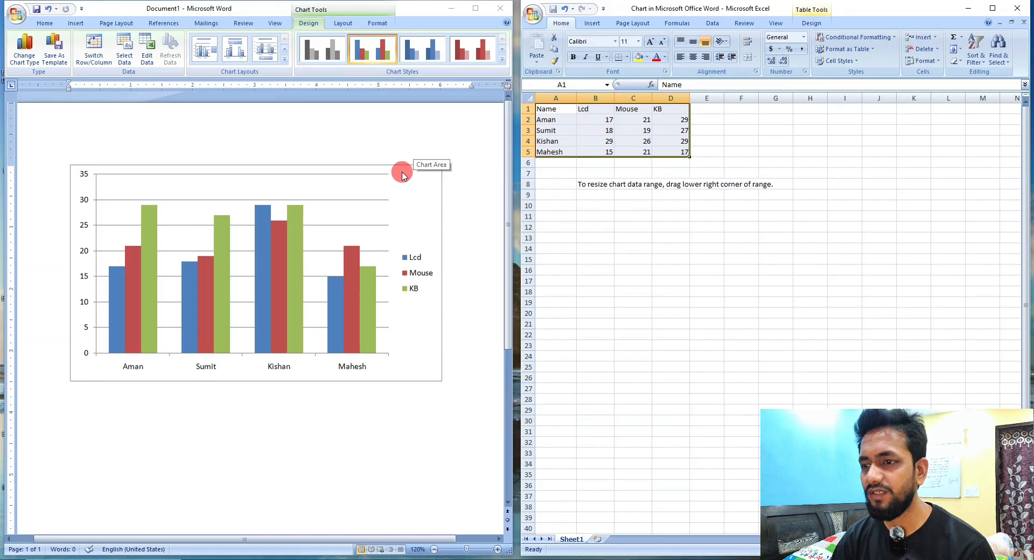
{"action": "left_click", "coordinate": [1026, 7]}
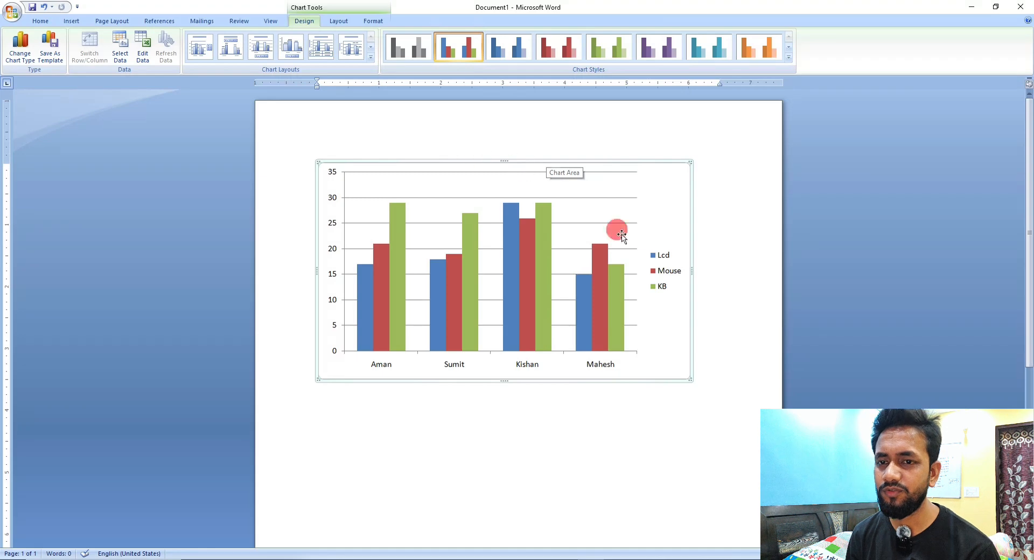
Apply the multicolour chart style with a black background and bevelled columns to the column chart.
{"action": "scroll", "coordinate": [773, 408], "scroll_direction": "up", "scroll_amount": 4}
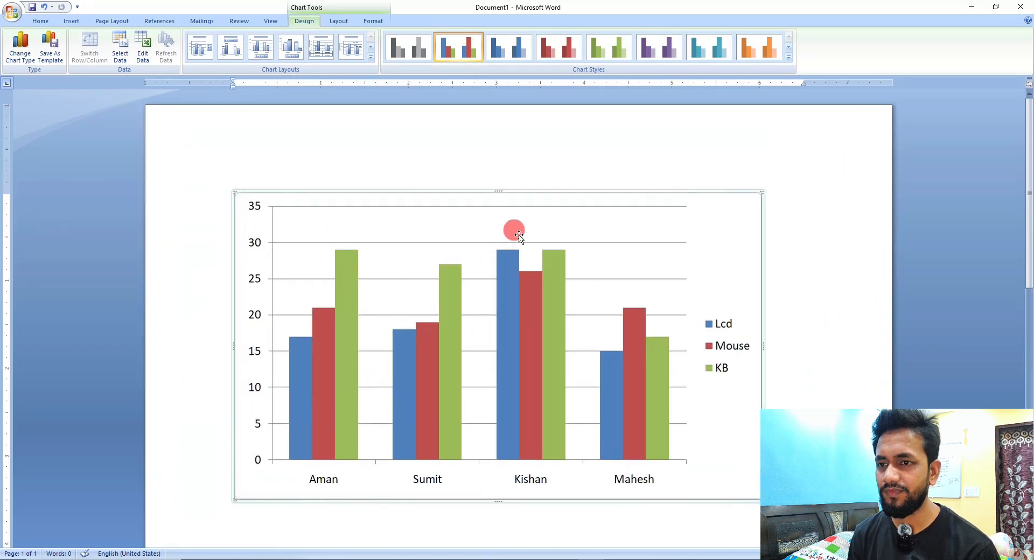
{"action": "scroll", "coordinate": [518, 234], "scroll_direction": "down", "scroll_amount": 1}
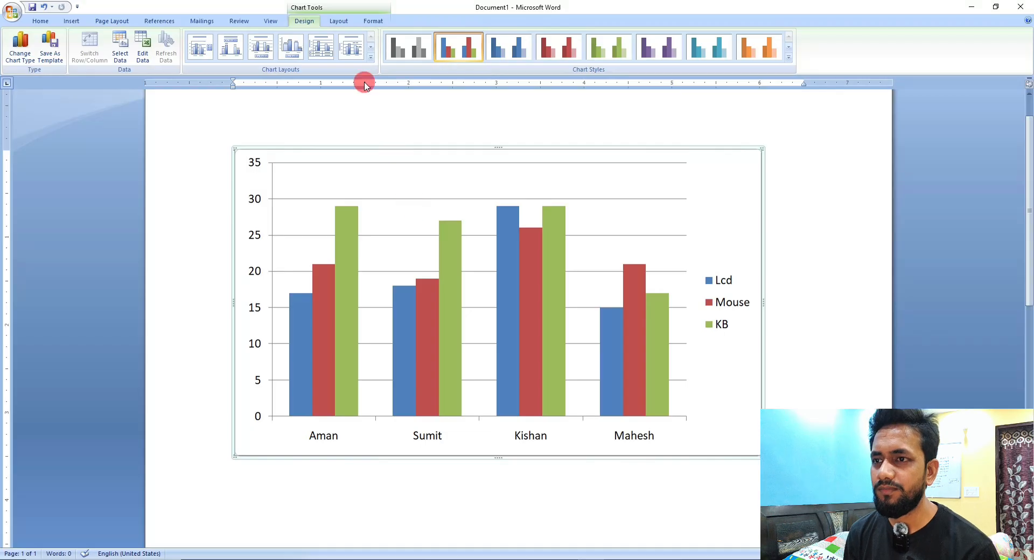
{"action": "left_click", "coordinate": [340, 22]}
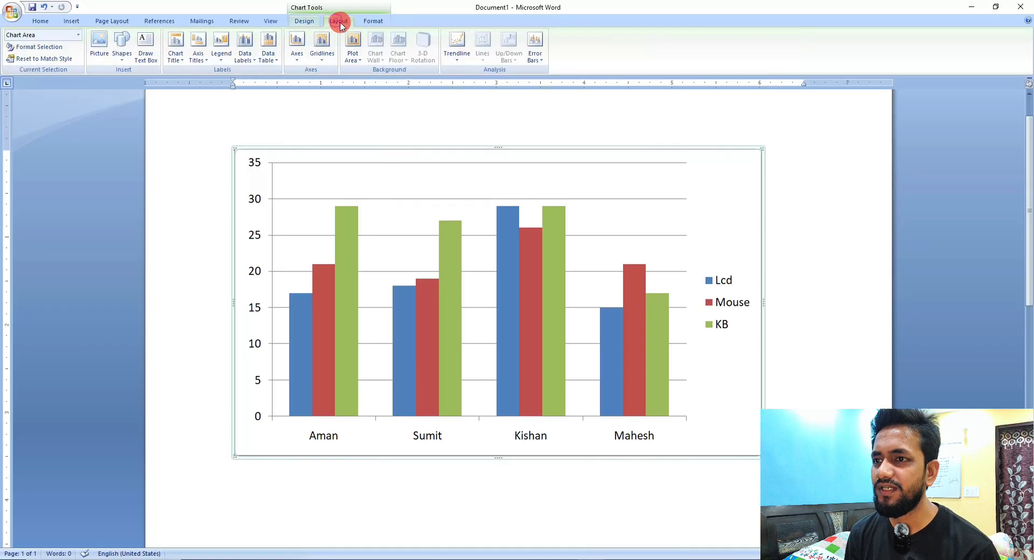
{"action": "left_click", "coordinate": [375, 21]}
{"action": "left_click", "coordinate": [304, 21]}
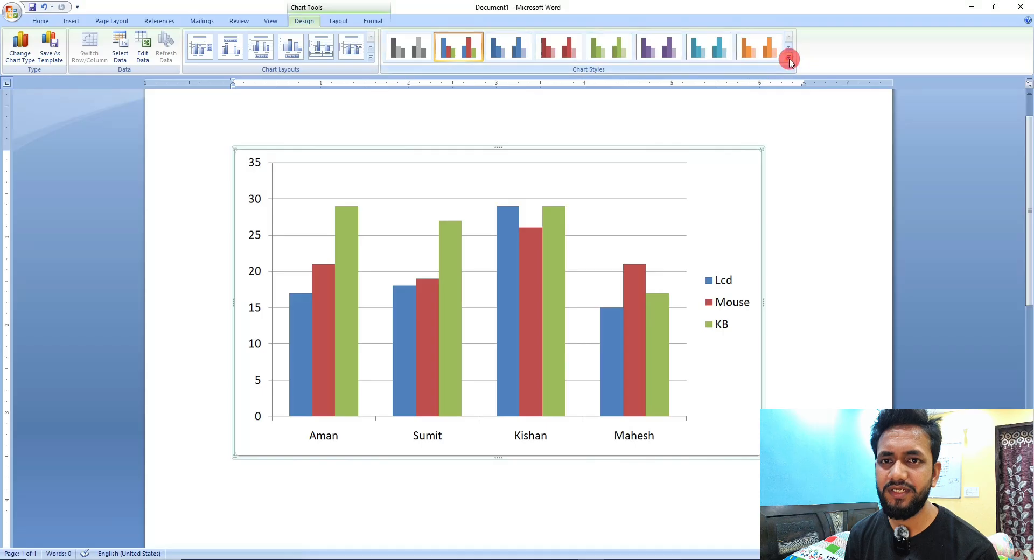
{"action": "left_click", "coordinate": [788, 57]}
{"action": "left_click", "coordinate": [461, 203]}
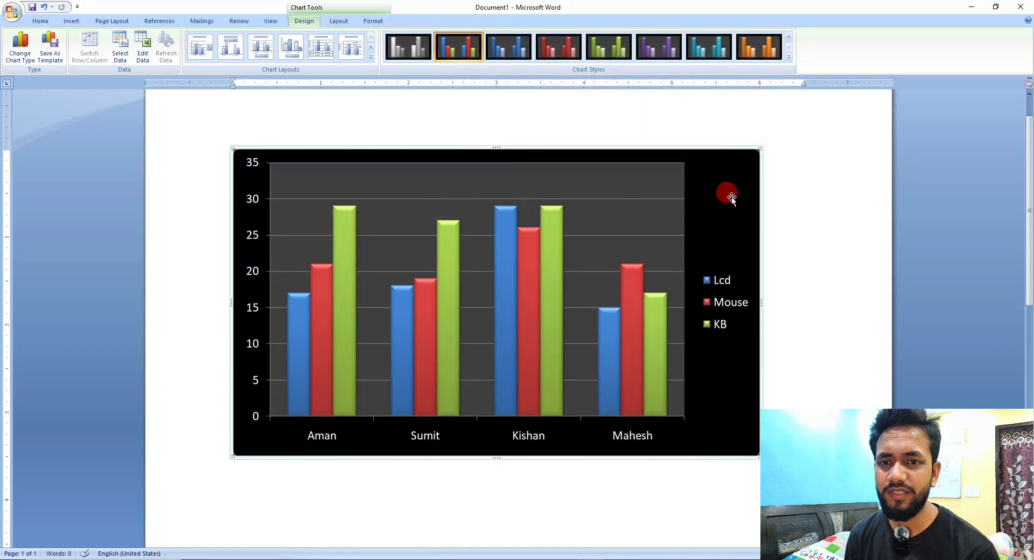
Open the full gallery of chart layouts for the column chart.
{"action": "left_click", "coordinate": [552, 183]}
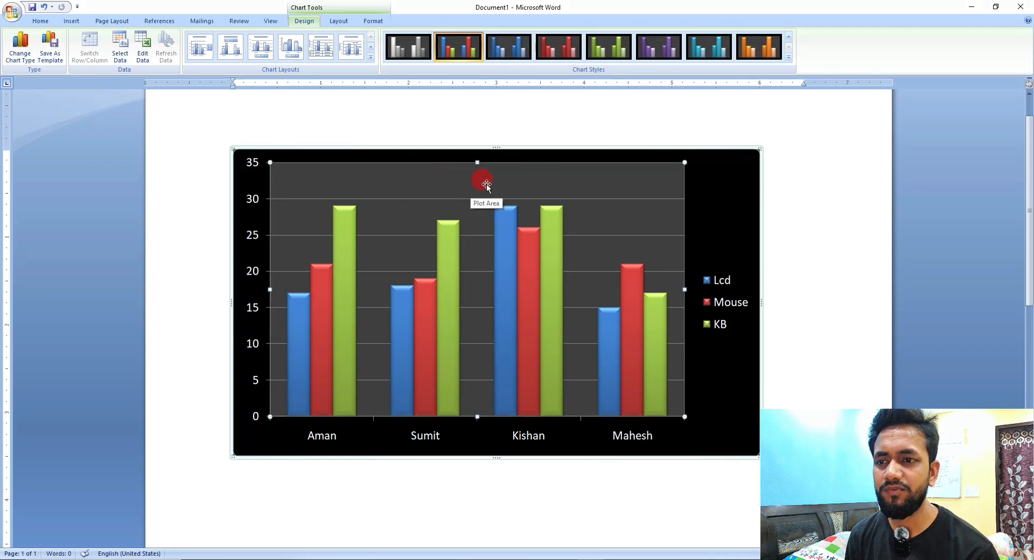
{"action": "left_click", "coordinate": [437, 199]}
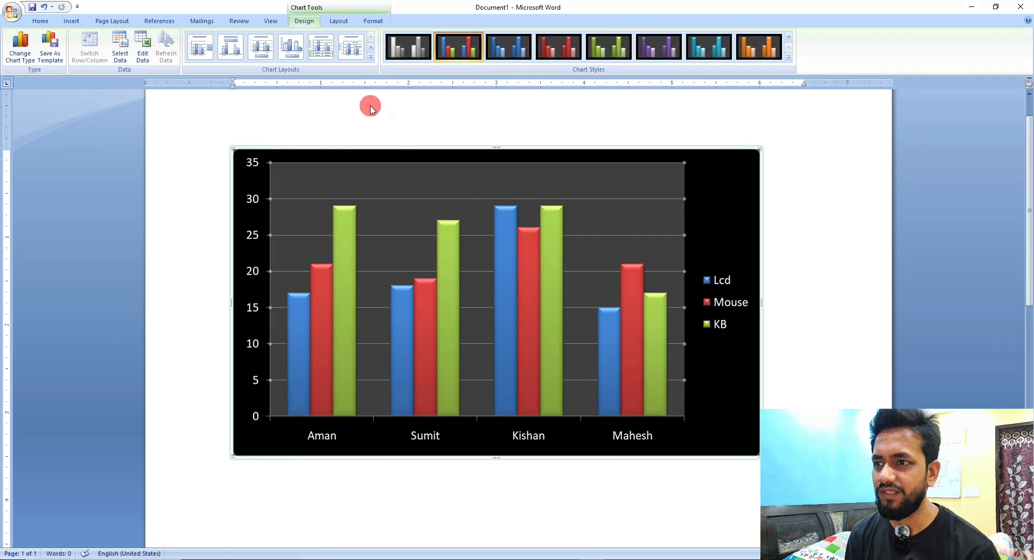
{"action": "left_click", "coordinate": [371, 60]}
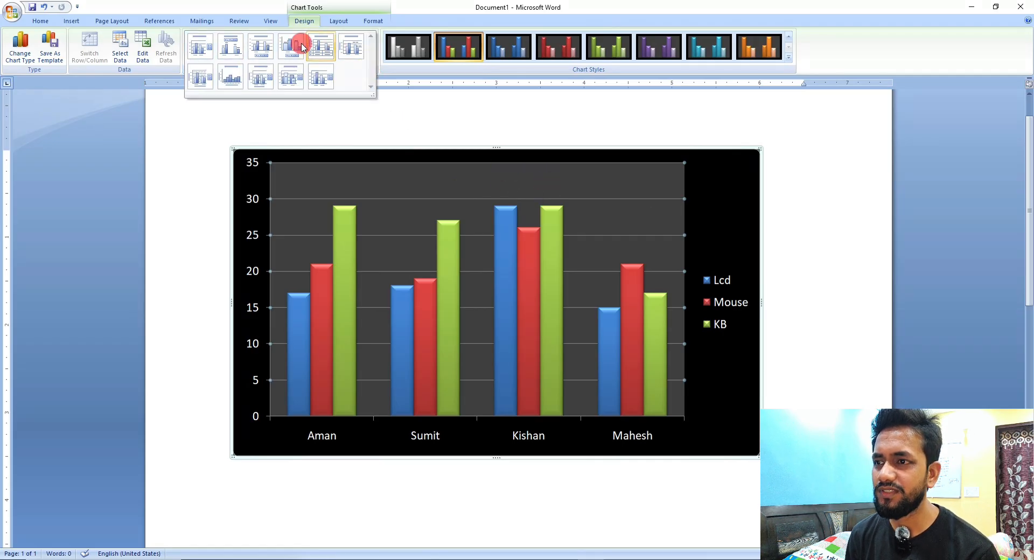